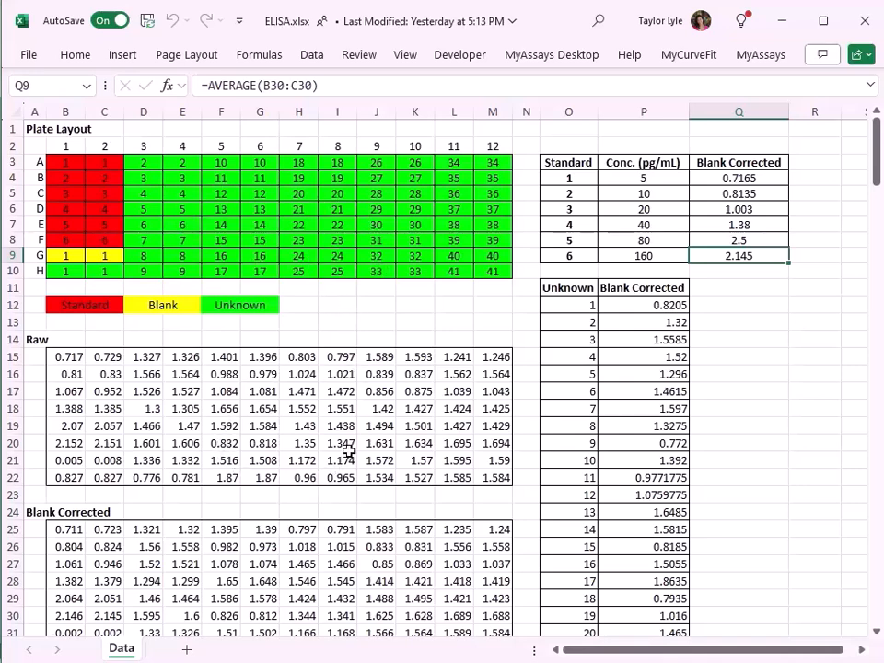
- Examine the formulas behind the first blank-corrected reading in B25 and the first unknown's blank-corrected average in P12
{"action": "scroll", "coordinate": [321, 417], "scroll_direction": "down", "scroll_amount": 2}
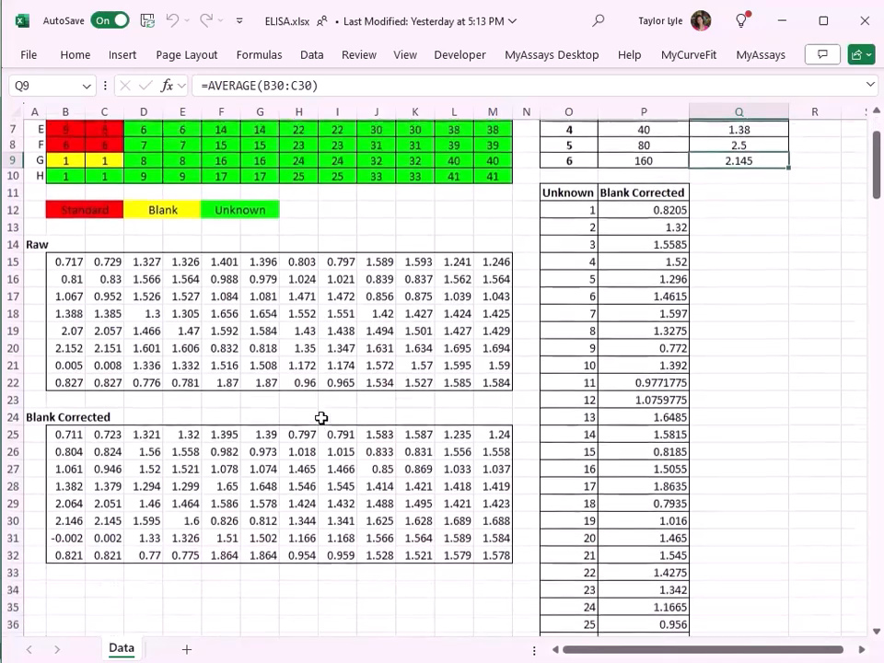
{"action": "left_click", "coordinate": [76, 428]}
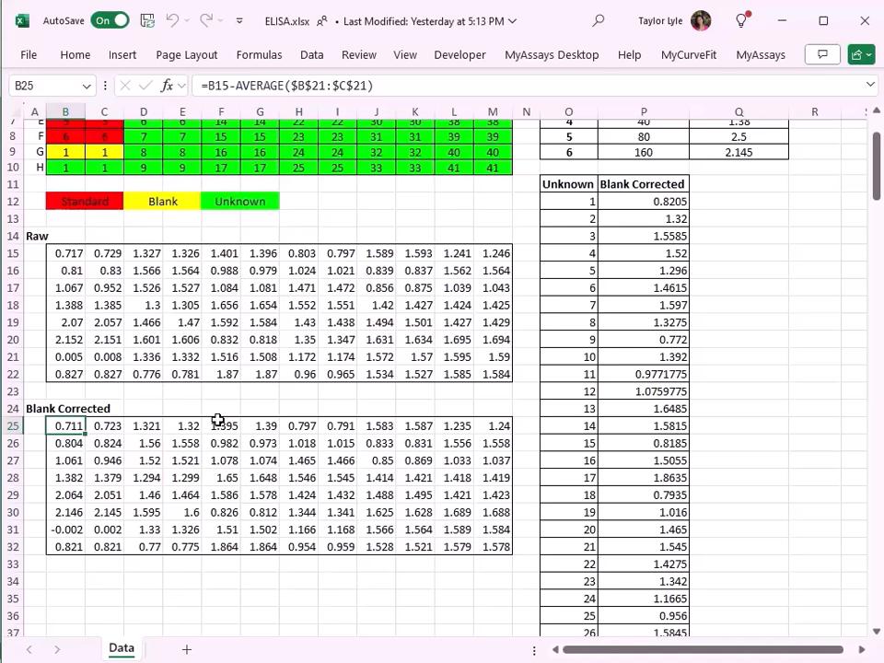
{"action": "scroll", "coordinate": [218, 420], "scroll_direction": "up", "scroll_amount": 2}
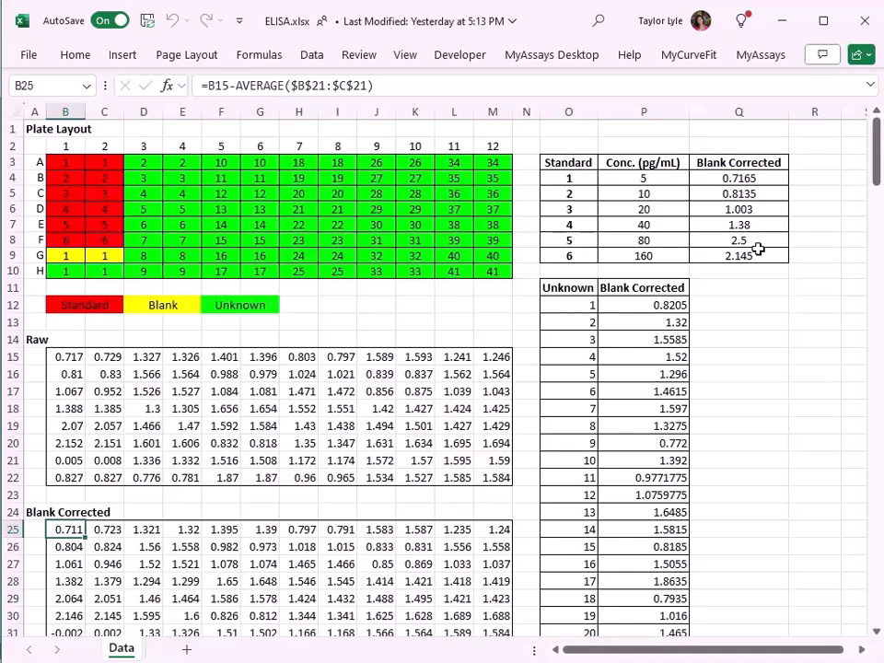
{"action": "left_click", "coordinate": [630, 306]}
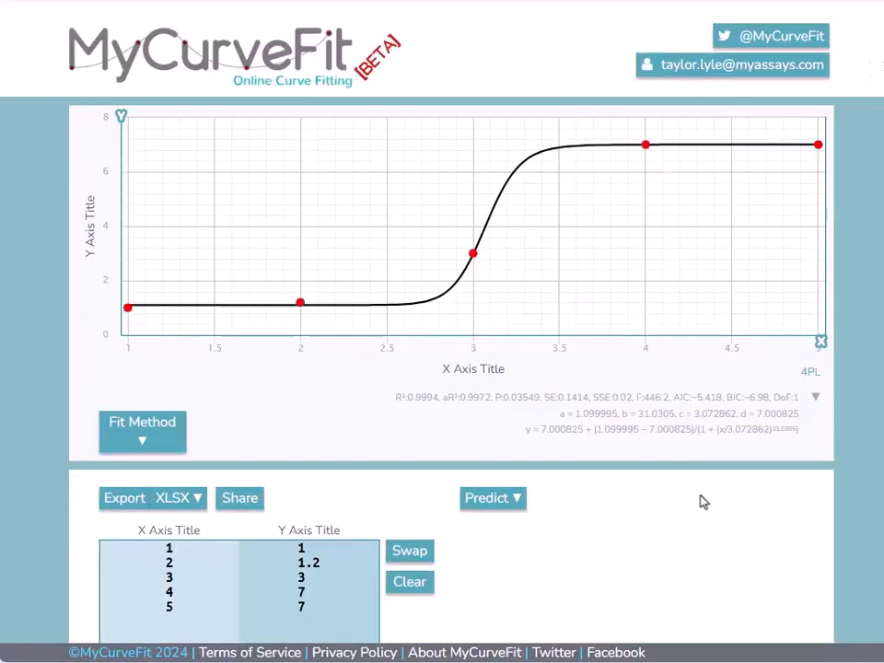
- Switch to MyCurveFit, clear its sample data, and paste in the standards range P3:Q9 with headers from the ELISA.xlsx sheet in Excel
{"action": "scroll", "coordinate": [699, 502], "scroll_direction": "down", "scroll_amount": 2}
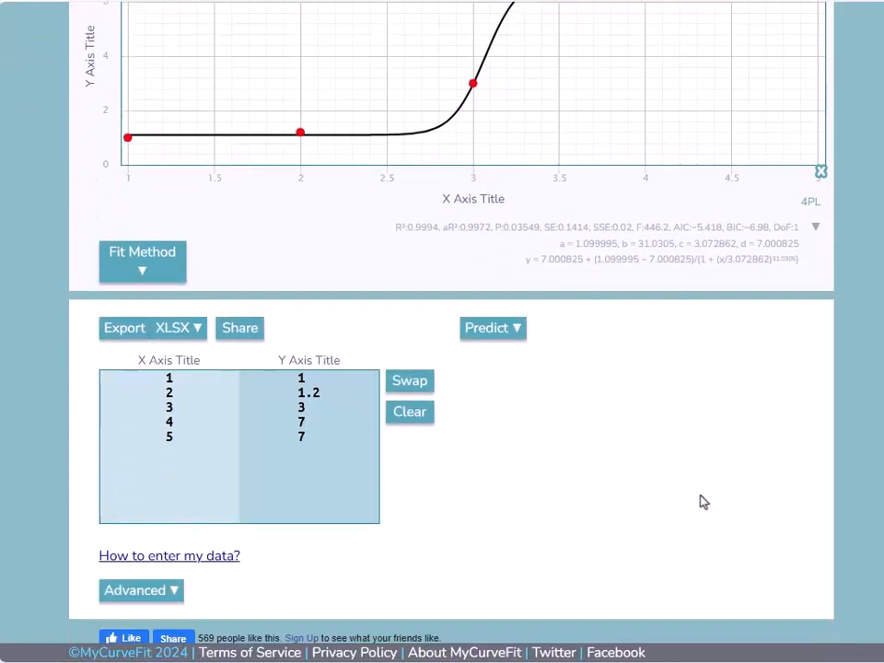
{"action": "left_click", "coordinate": [418, 411]}
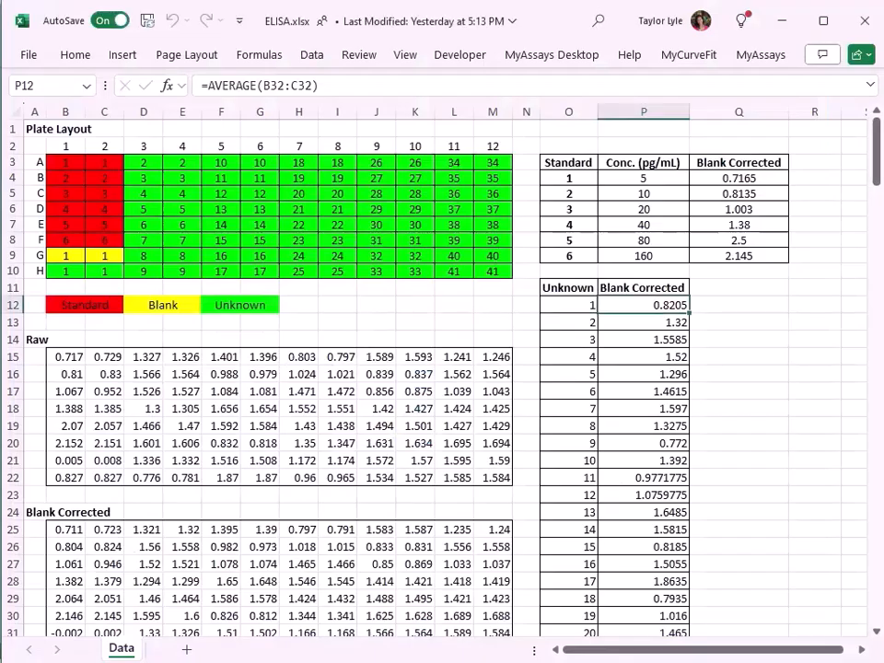
{"action": "left_click", "coordinate": [648, 163]}
{"action": "left_click_drag", "start_coordinate": [648, 163], "coordinate": [715, 254]}
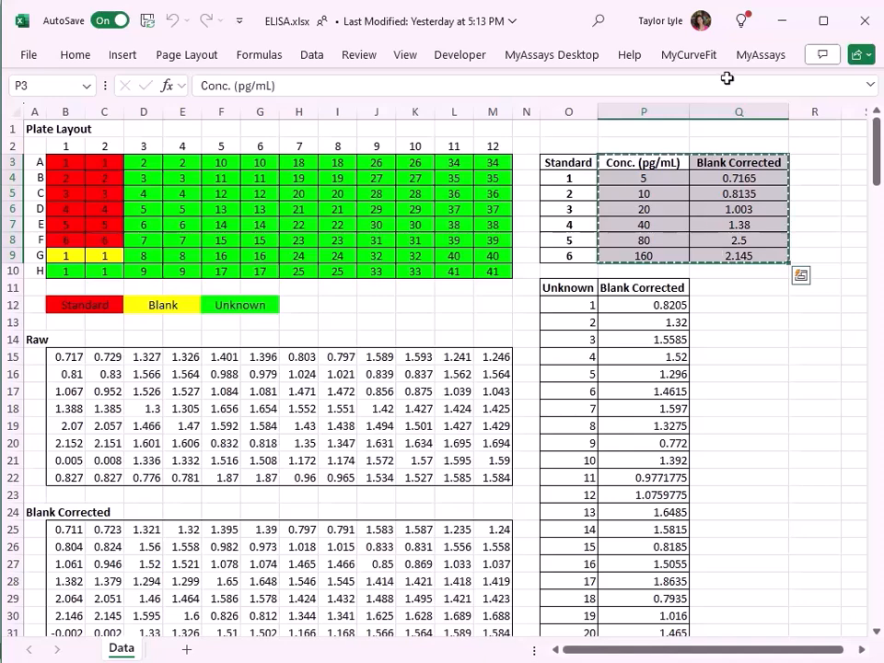
{"action": "key", "text": "ctrl+c"}
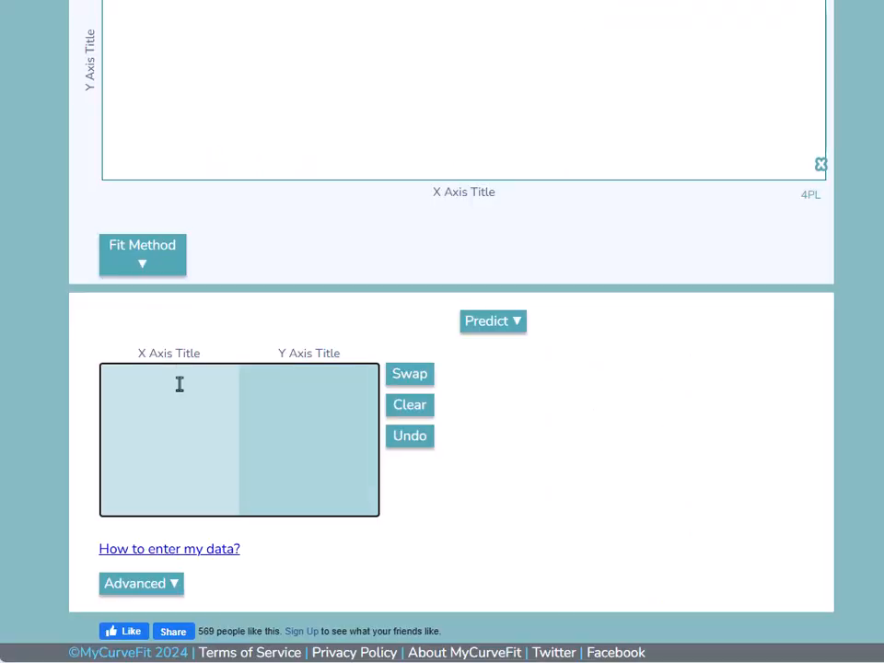
{"action": "key", "text": "ctrl+v"}
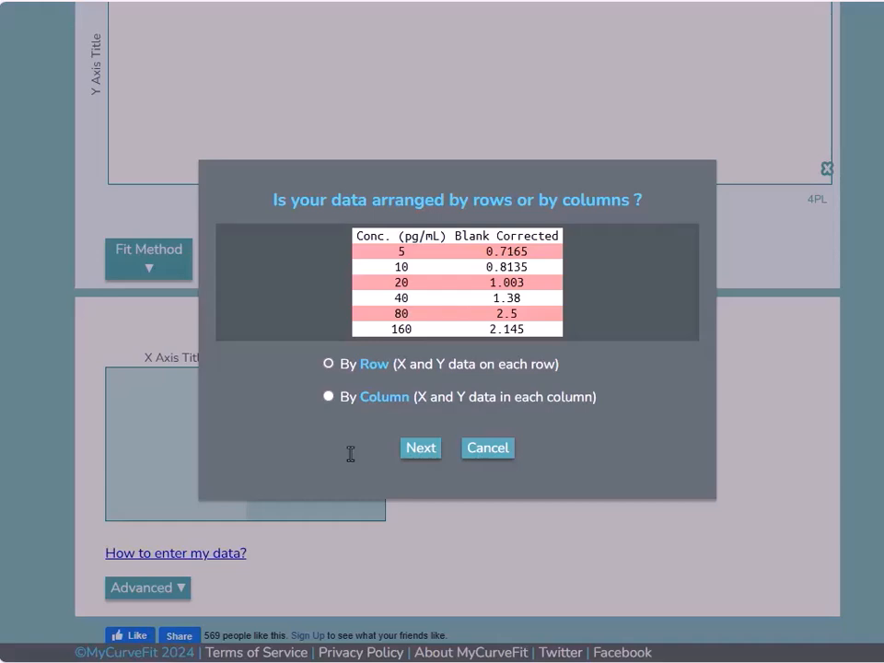
- Complete the paste wizard with data arranged by row, headers used for axis titles, and Conc. (pg/mL) as the X-axis column
{"action": "left_click", "coordinate": [413, 449]}
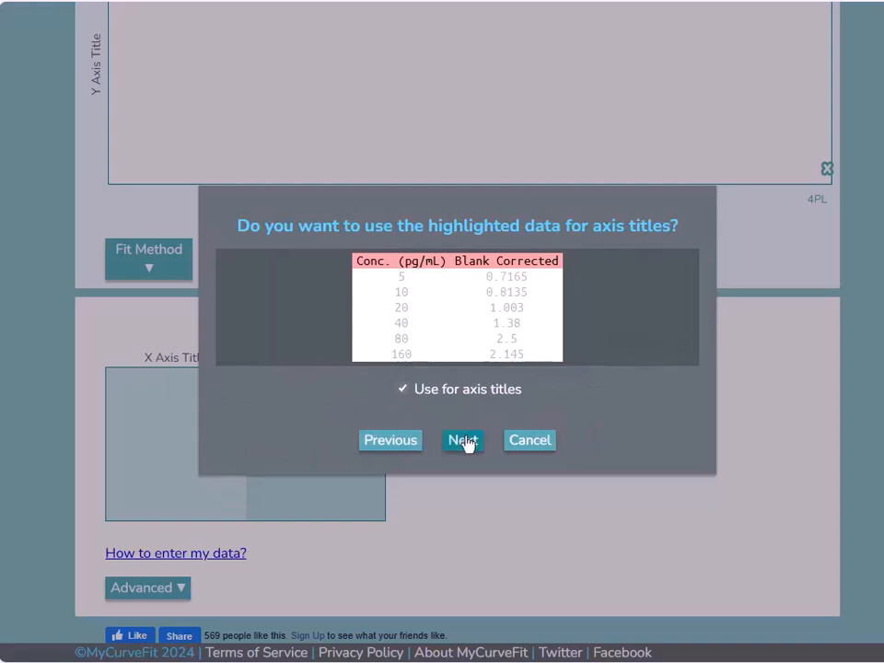
{"action": "left_click", "coordinate": [465, 444]}
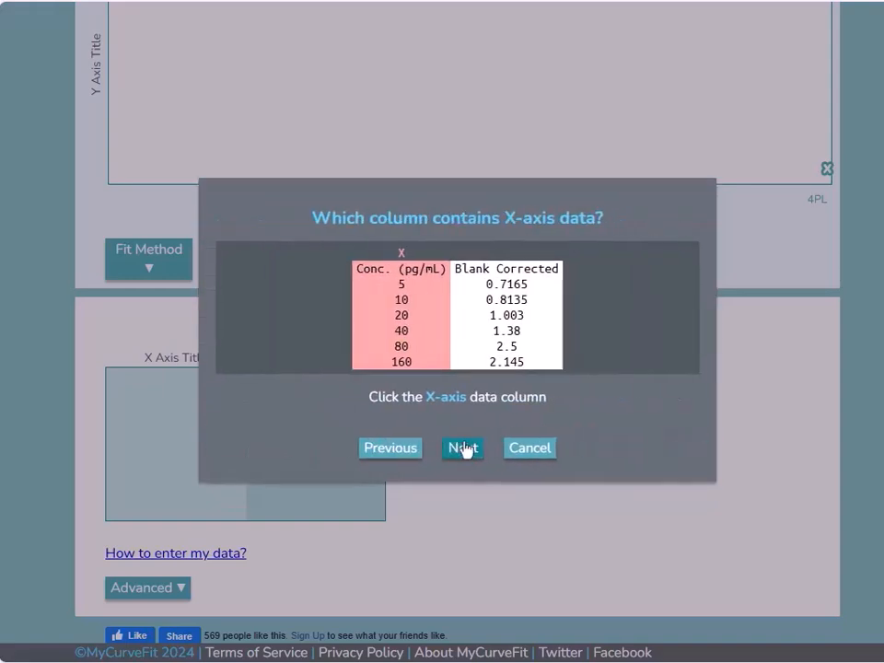
{"action": "left_click", "coordinate": [463, 448]}
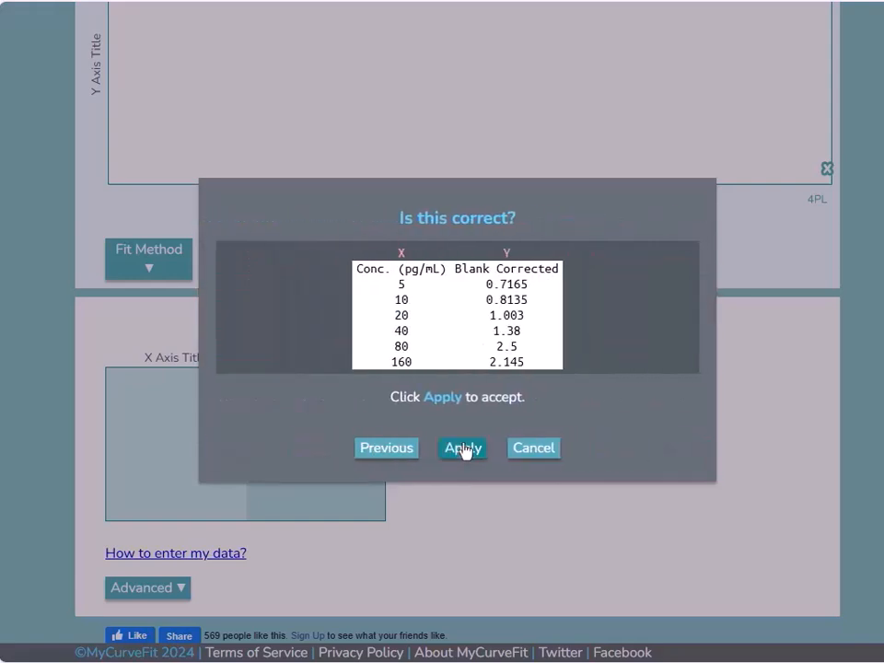
{"action": "left_click", "coordinate": [463, 448]}
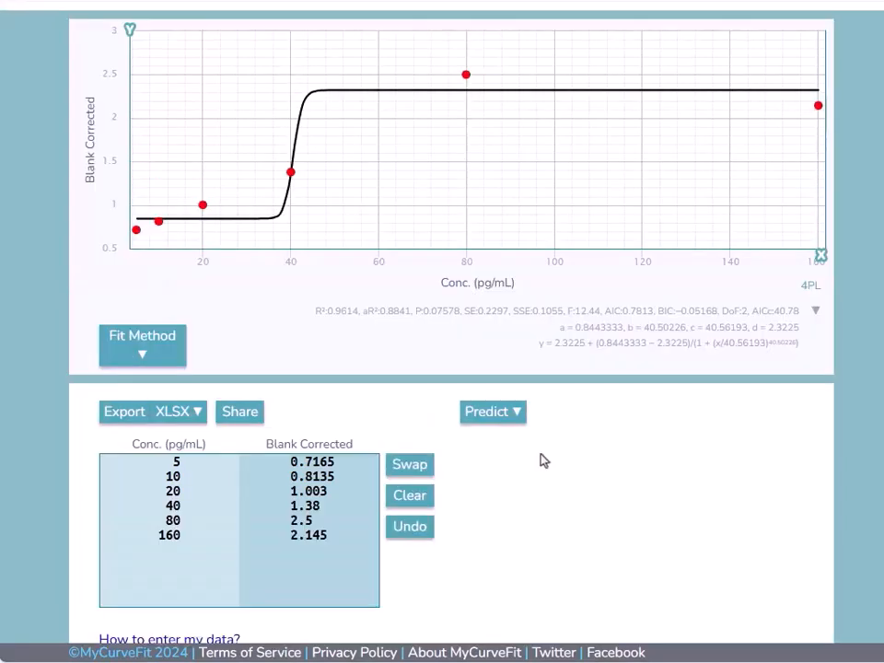
- Show the advanced data options and check the data transform, decimal symbol and paste wizard settings
{"action": "scroll", "coordinate": [543, 460], "scroll_direction": "down", "scroll_amount": 2}
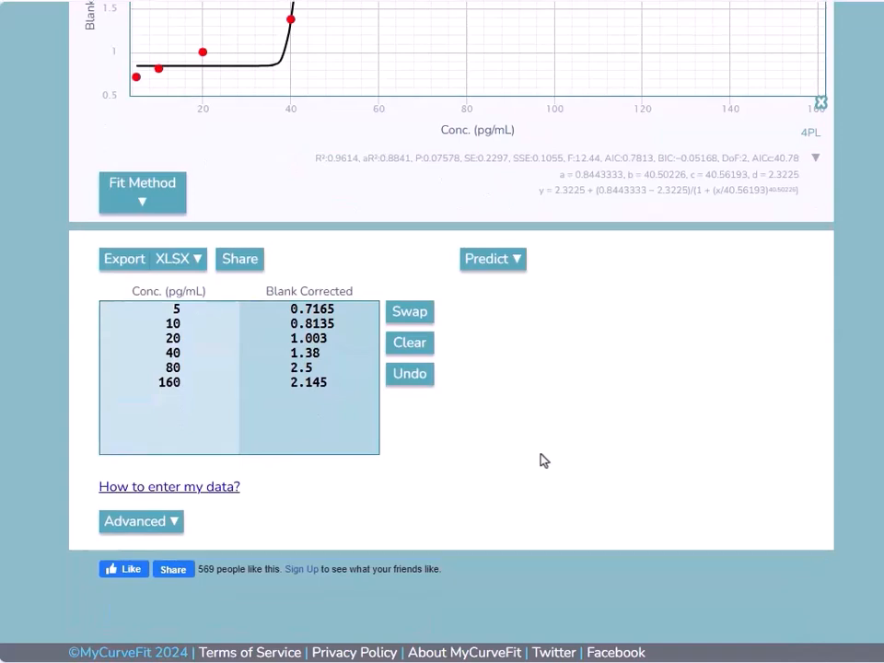
{"action": "left_click", "coordinate": [120, 523]}
{"action": "scroll", "coordinate": [276, 520], "scroll_direction": "down", "scroll_amount": 1}
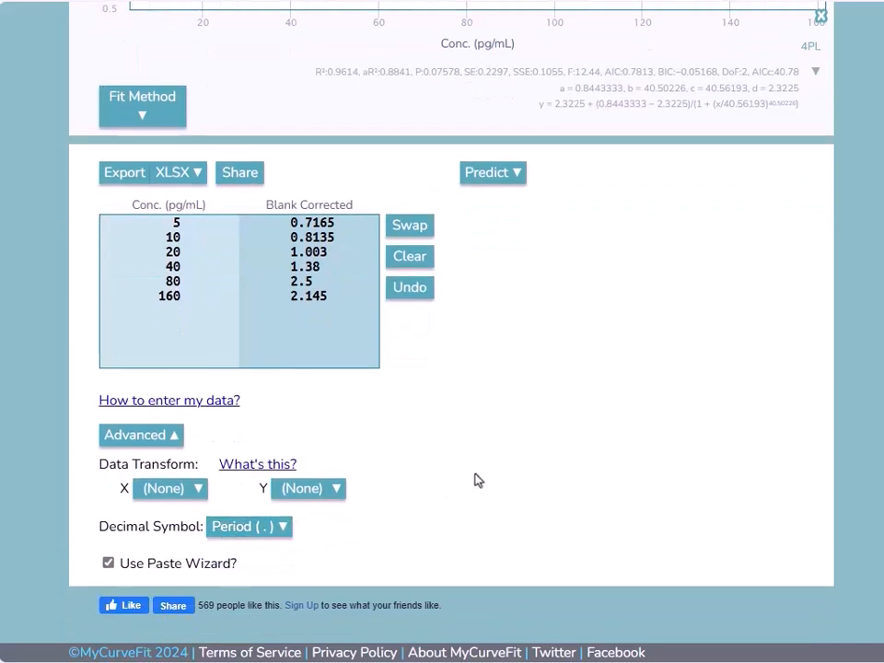
- Set the graph's X axis, Conc. (pg/mL), to the logarithmic type
{"action": "scroll", "coordinate": [475, 480], "scroll_direction": "up", "scroll_amount": 3}
{"action": "scroll", "coordinate": [475, 480], "scroll_direction": "up", "scroll_amount": 1}
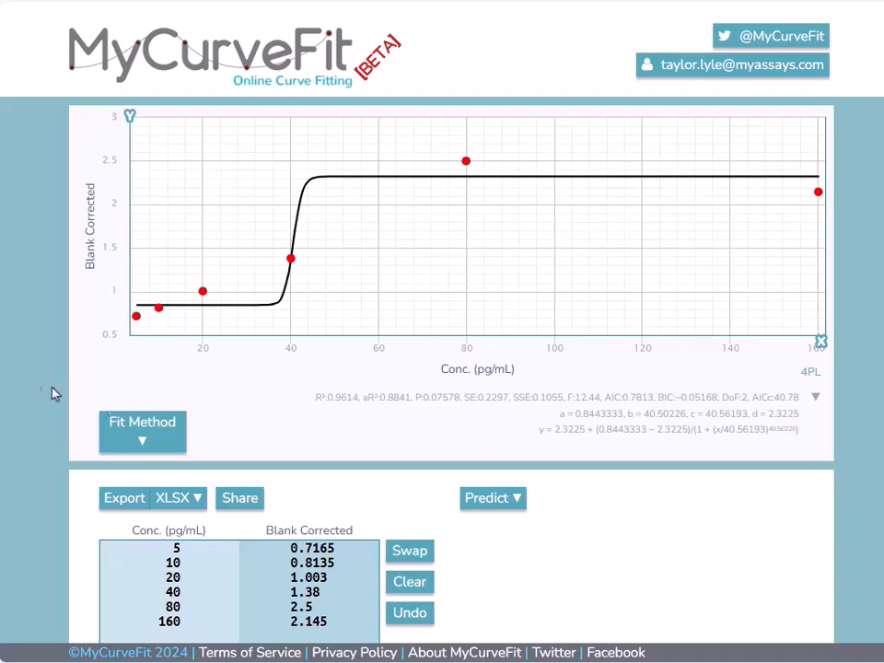
{"action": "left_click", "coordinate": [824, 346]}
{"action": "left_click", "coordinate": [476, 359]}
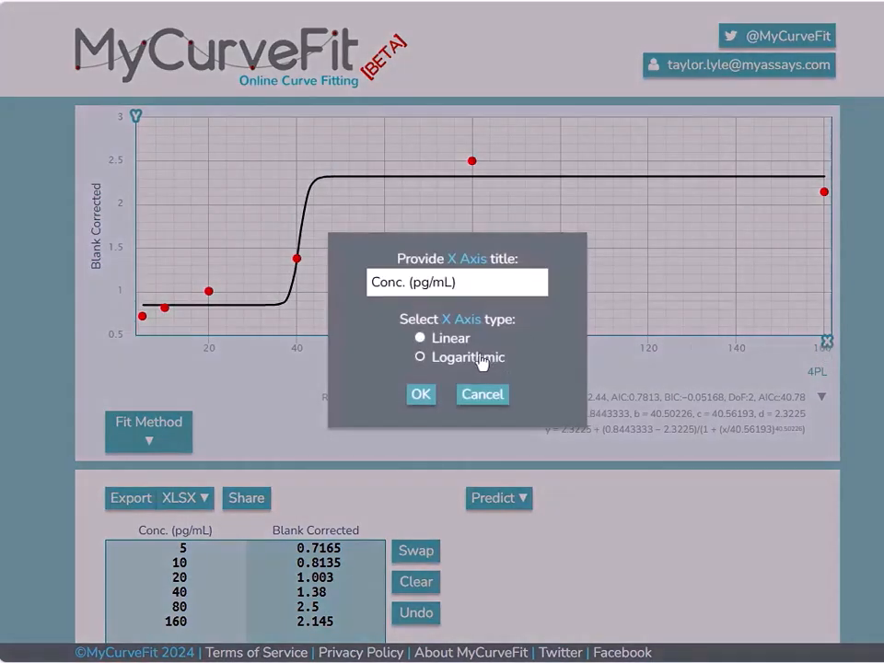
{"action": "left_click", "coordinate": [420, 395]}
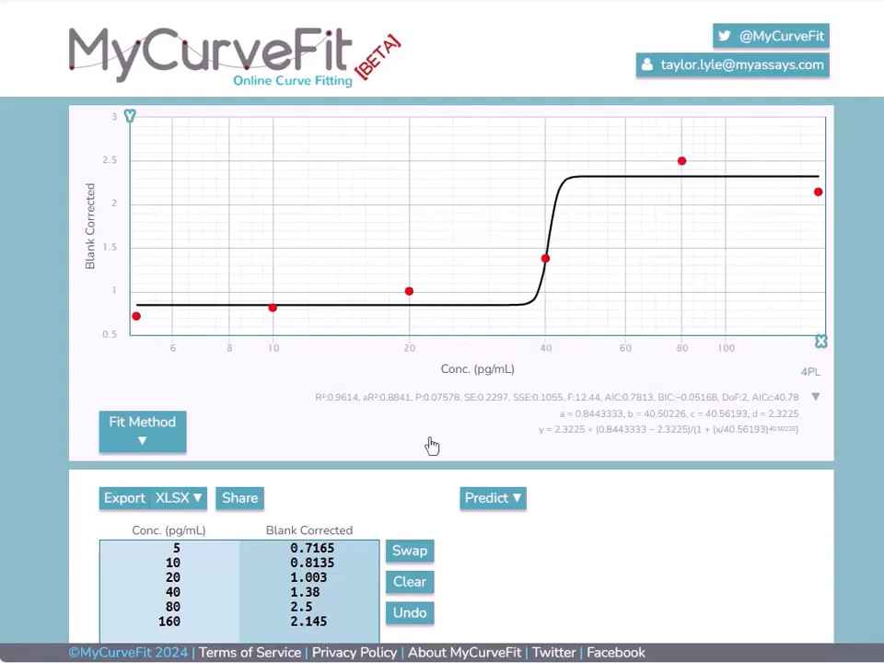
- Flag the outlying 80 pg/mL calibrator point on the graph and remove it from the data
{"action": "mouse_move", "coordinate": [695, 154]}
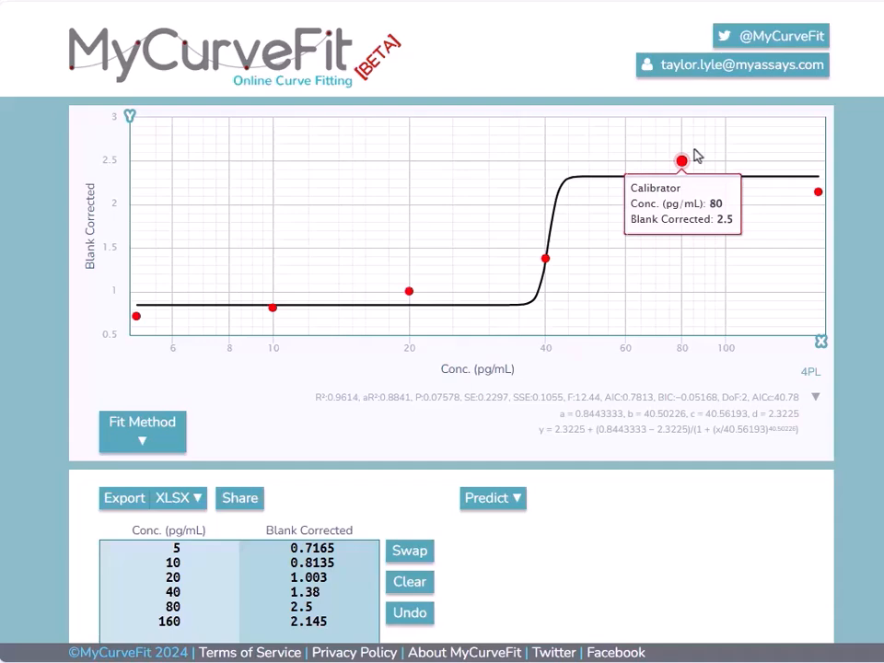
{"action": "mouse_move", "coordinate": [788, 197]}
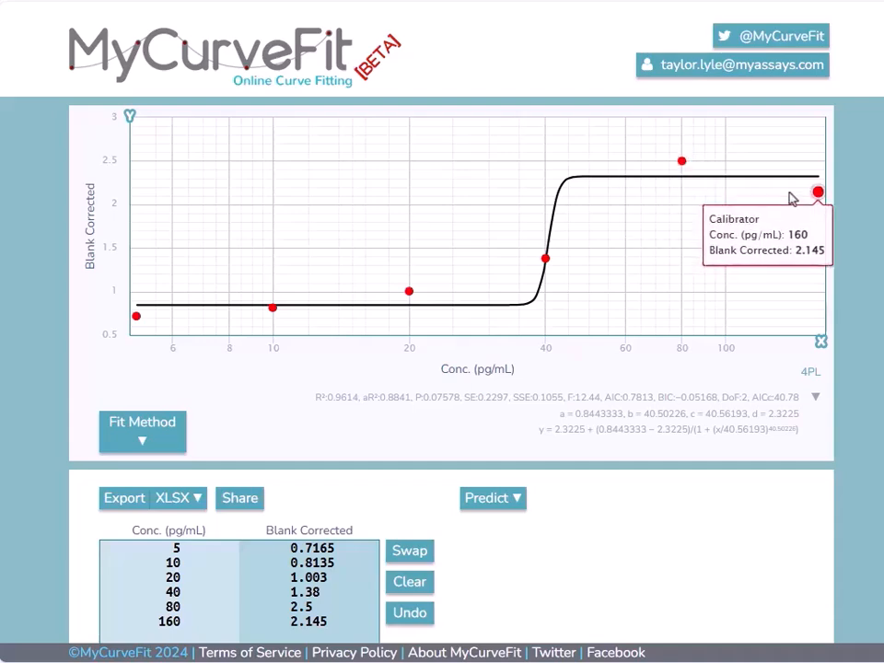
{"action": "left_click", "coordinate": [681, 171]}
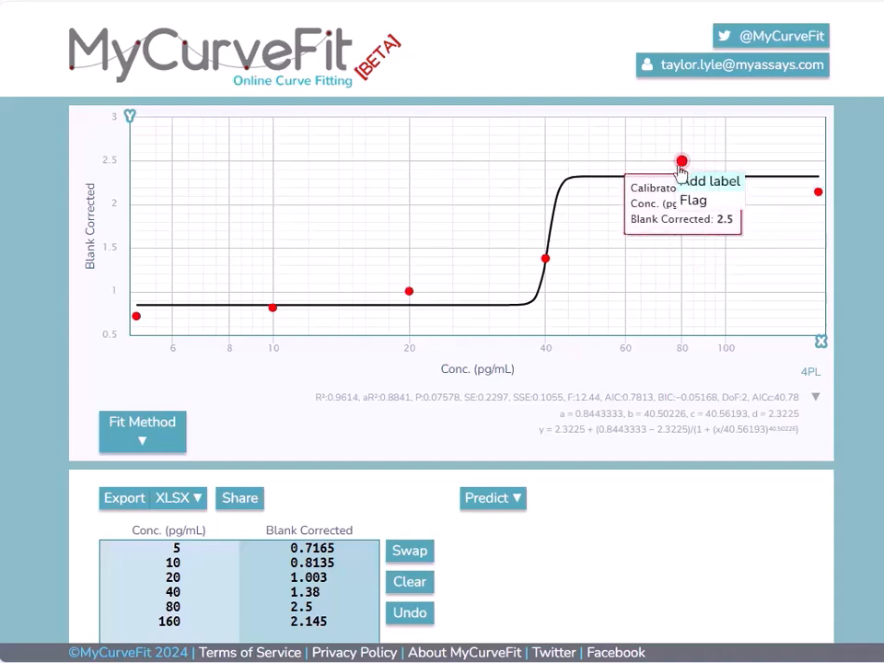
{"action": "left_click", "coordinate": [693, 201]}
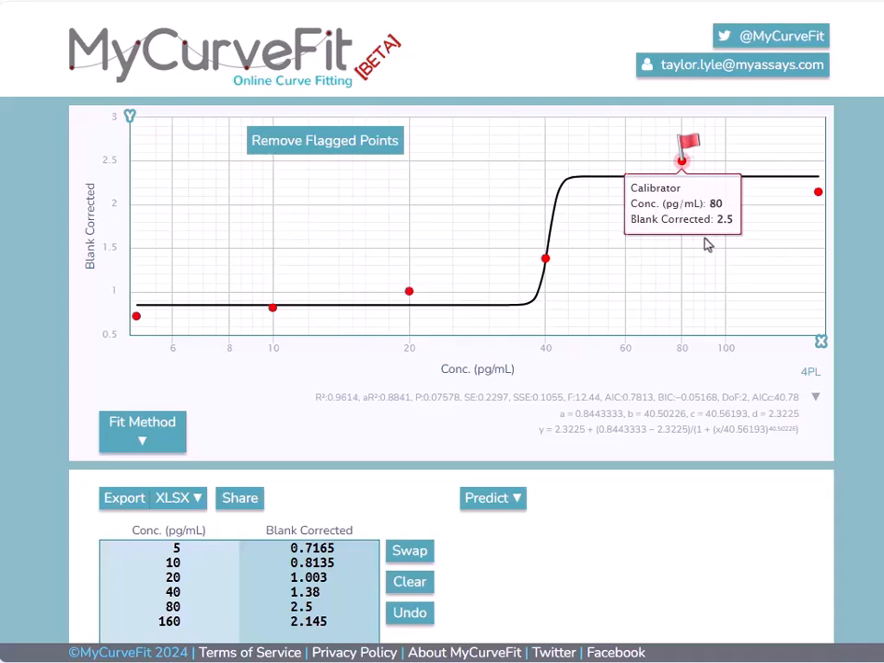
{"action": "left_click", "coordinate": [390, 150]}
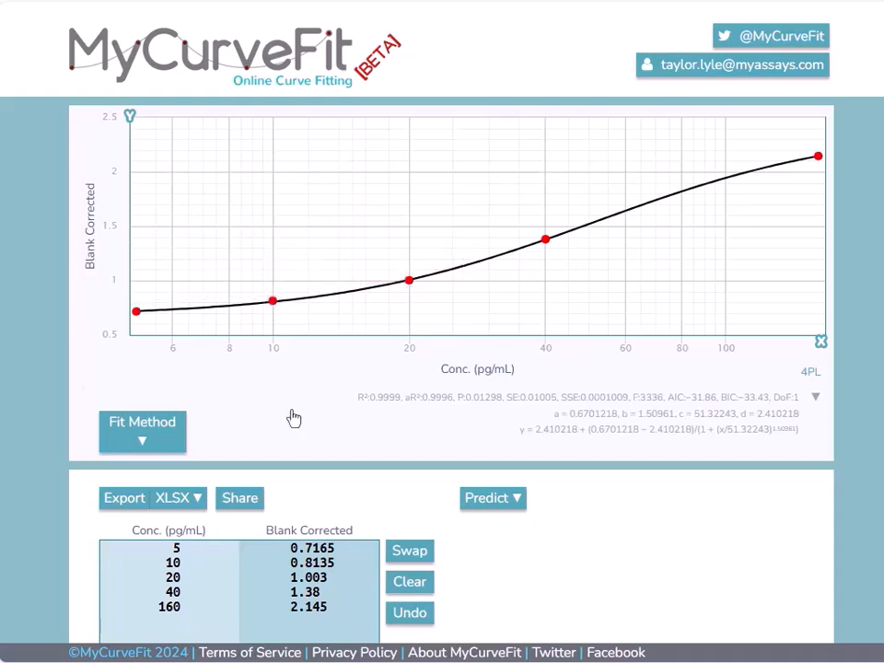
- Fit the standard curve with the nonlinear 5PL method
{"action": "left_click", "coordinate": [163, 445]}
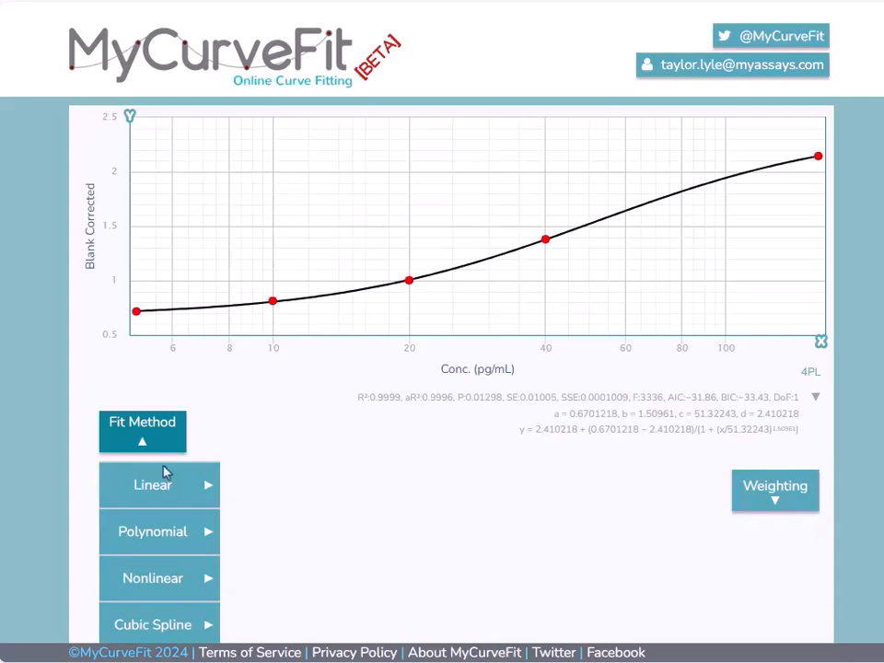
{"action": "mouse_move", "coordinate": [169, 578]}
{"action": "left_click", "coordinate": [281, 305]}
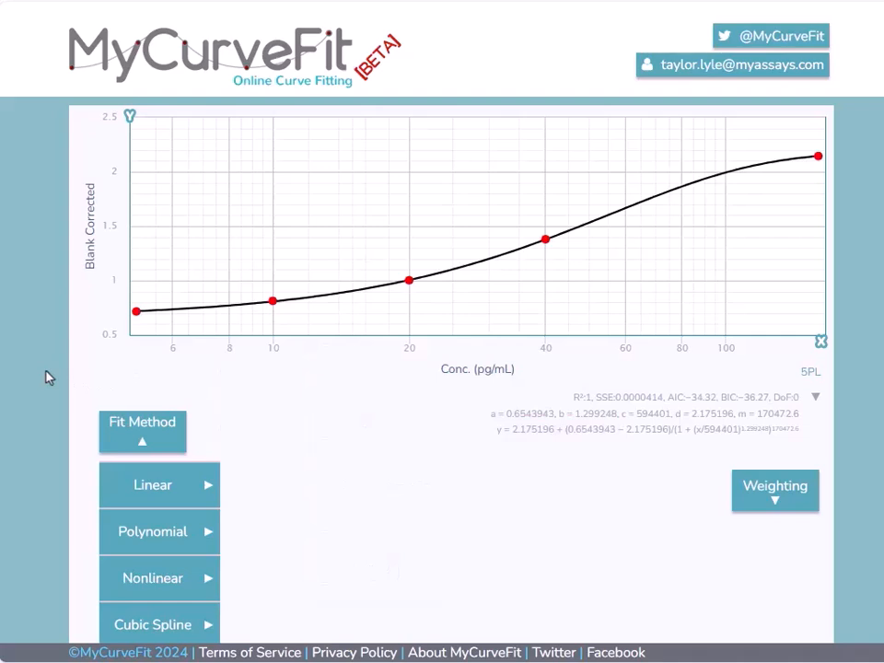
- Try the Linear Regression fit on the standards and return the curve to the nonlinear 4PL method
{"action": "mouse_move", "coordinate": [165, 497]}
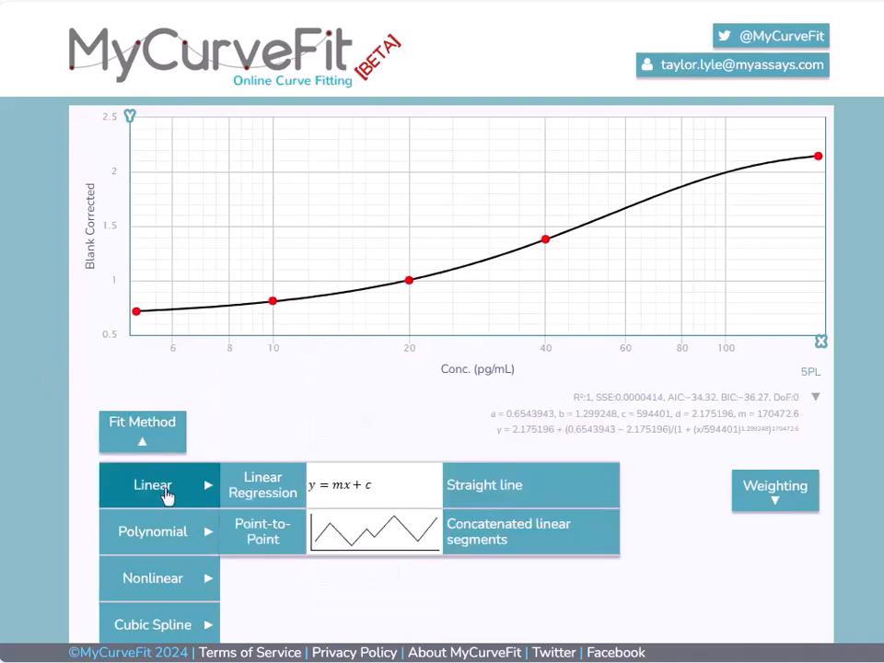
{"action": "left_click", "coordinate": [267, 485]}
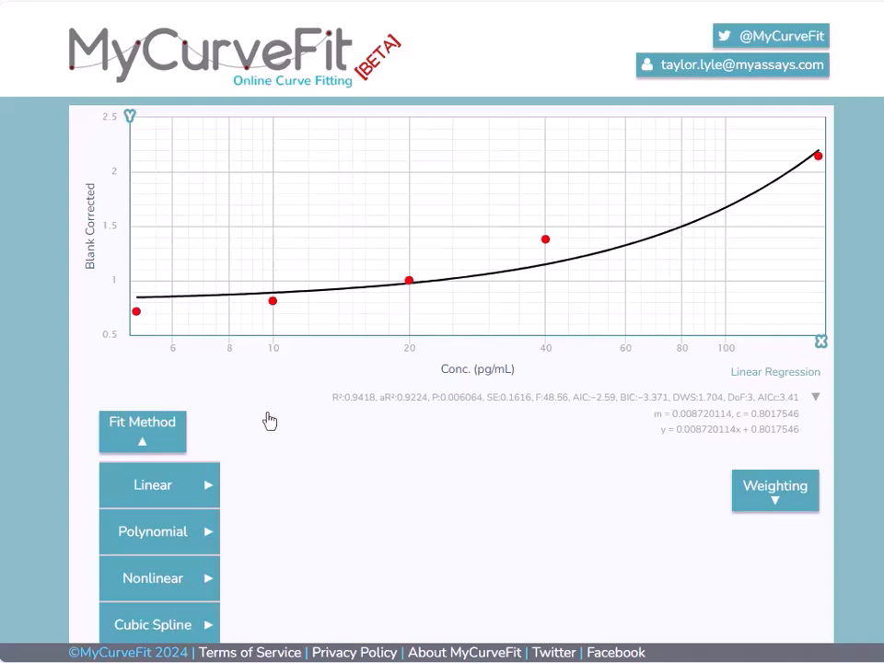
{"action": "mouse_move", "coordinate": [194, 595]}
{"action": "left_click", "coordinate": [291, 252]}
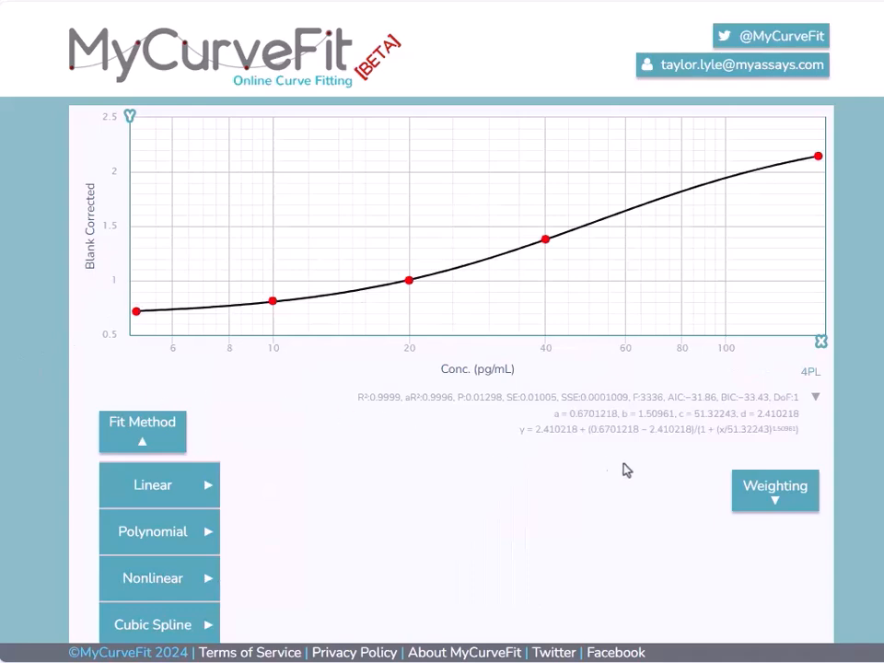
- Review the weighting options for the 4PL fit and collapse the weighting and fit method choices
{"action": "left_click", "coordinate": [771, 488]}
{"action": "scroll", "coordinate": [844, 485], "scroll_direction": "down", "scroll_amount": 3}
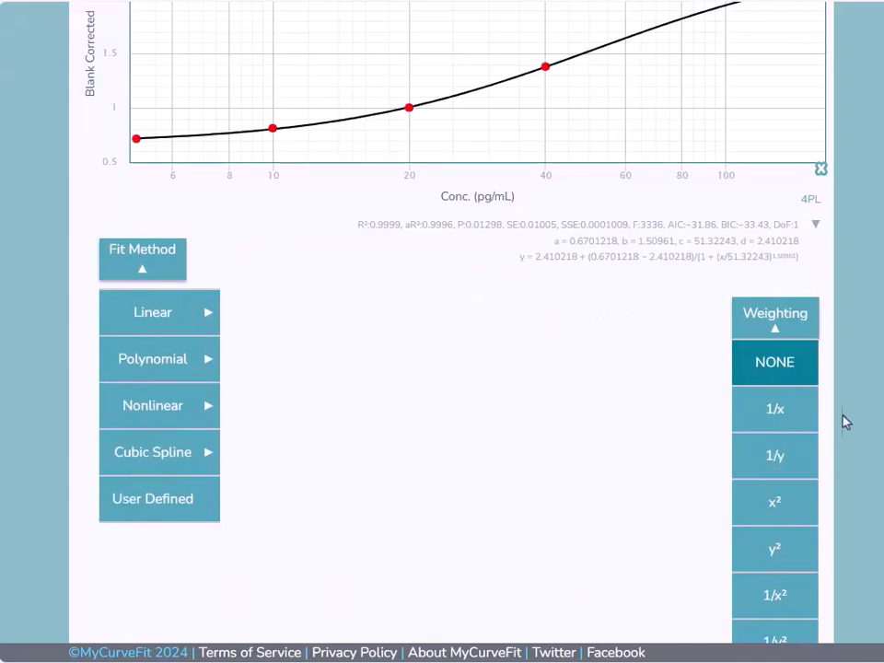
{"action": "left_click", "coordinate": [763, 324]}
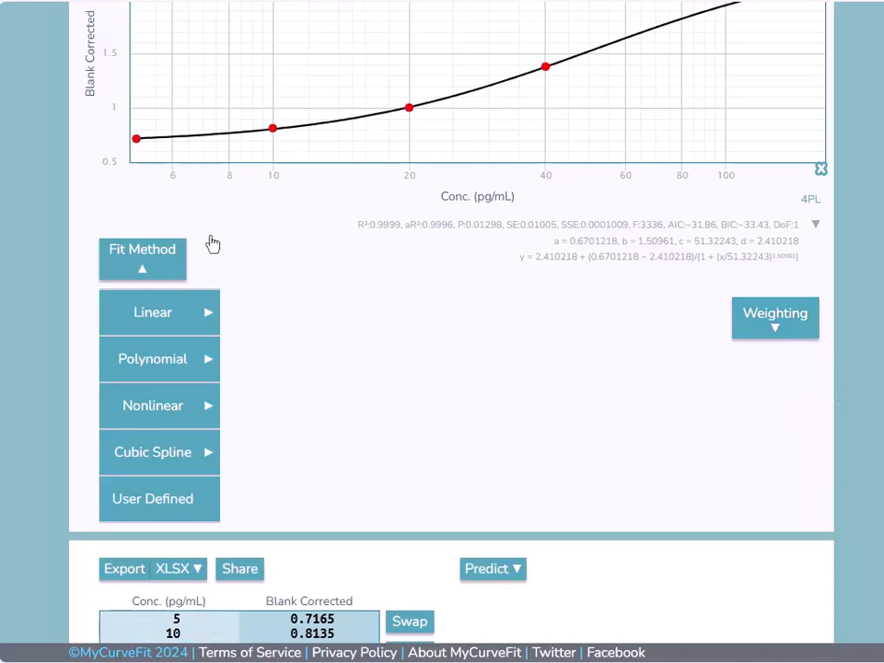
{"action": "left_click", "coordinate": [153, 262]}
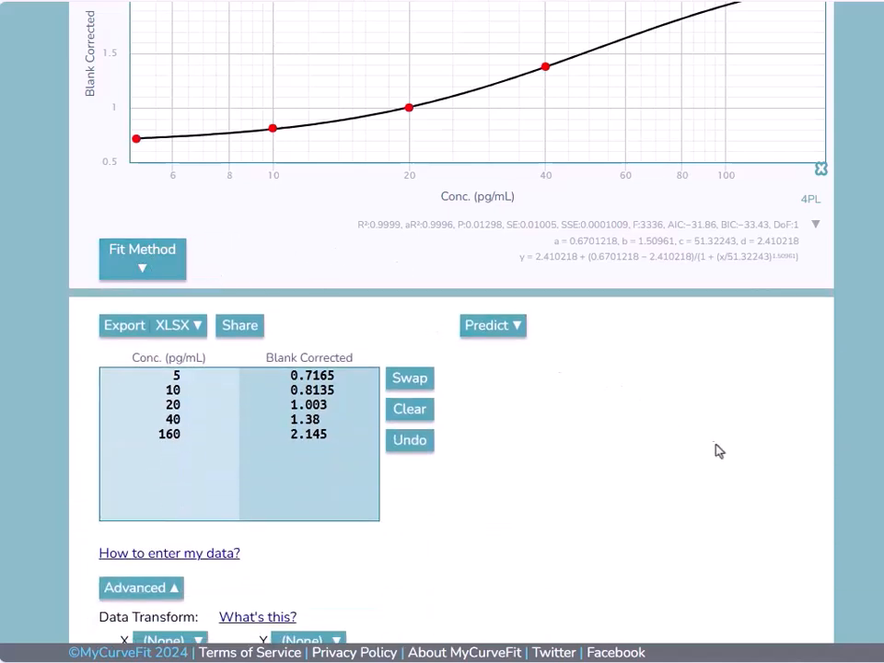
- Check which data transforms are offered for the Y values, keeping (None), and return to the data table
{"action": "scroll", "coordinate": [718, 451], "scroll_direction": "down", "scroll_amount": 2}
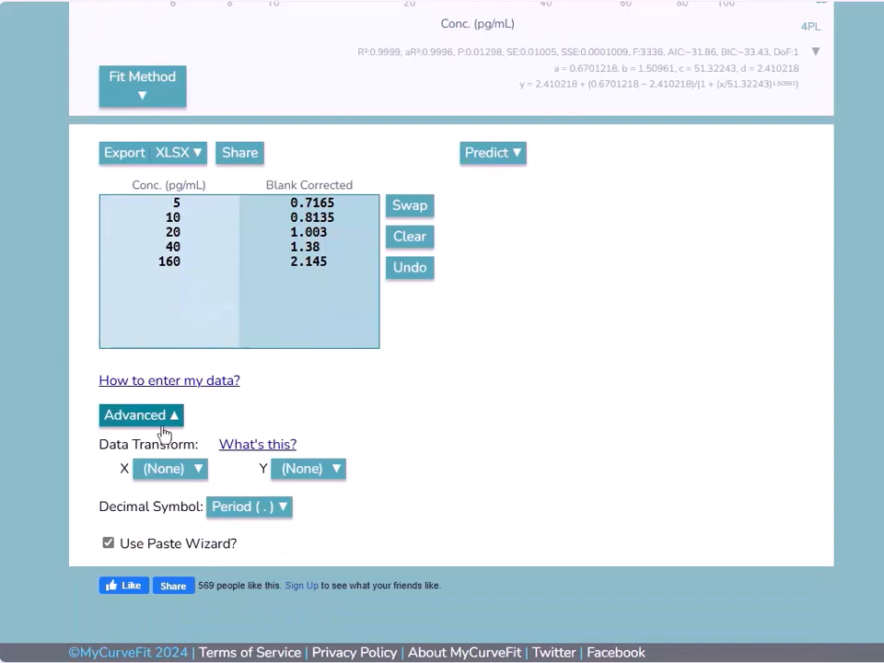
{"action": "left_click", "coordinate": [321, 485]}
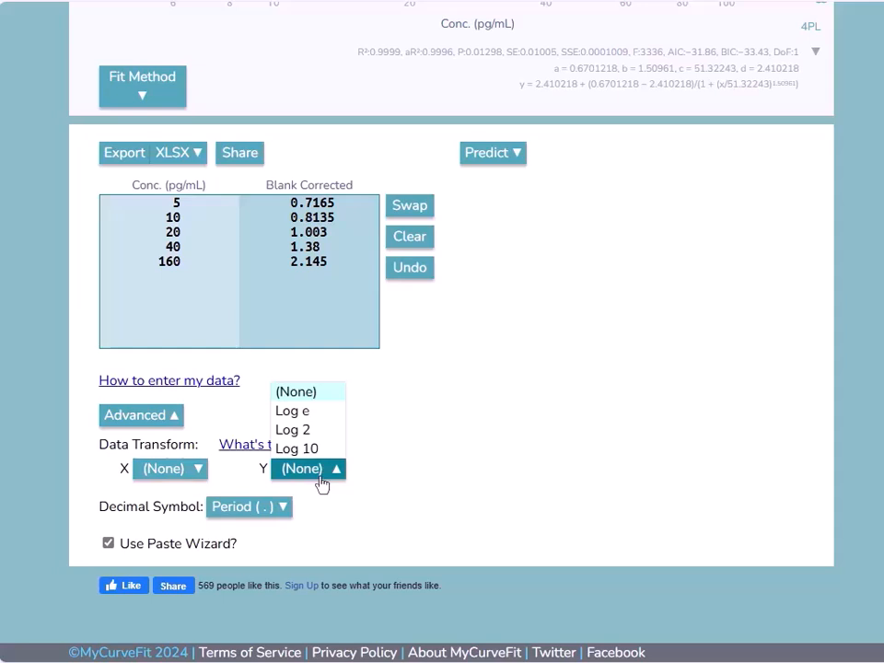
{"action": "left_click", "coordinate": [321, 483]}
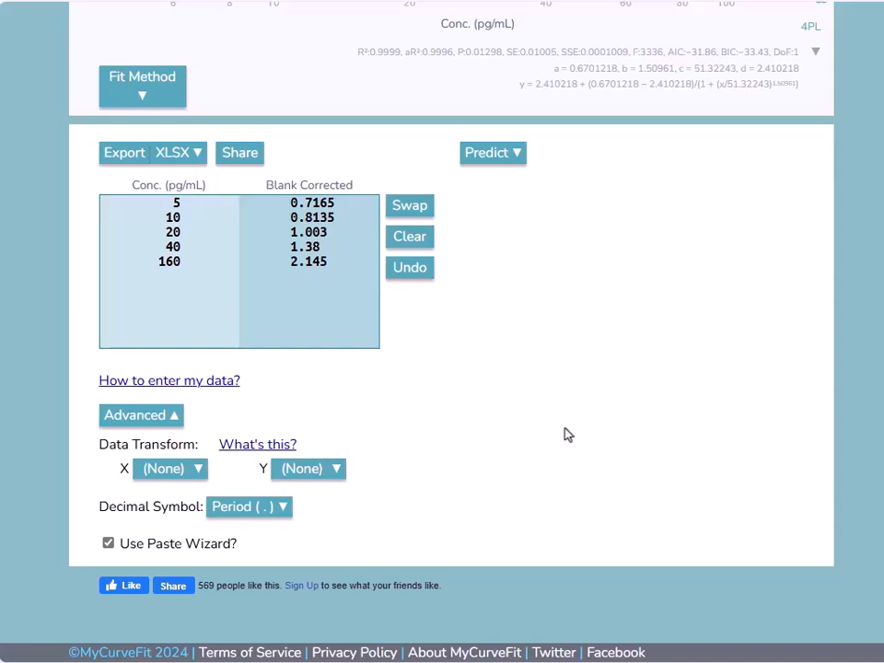
{"action": "scroll", "coordinate": [567, 434], "scroll_direction": "up", "scroll_amount": 2}
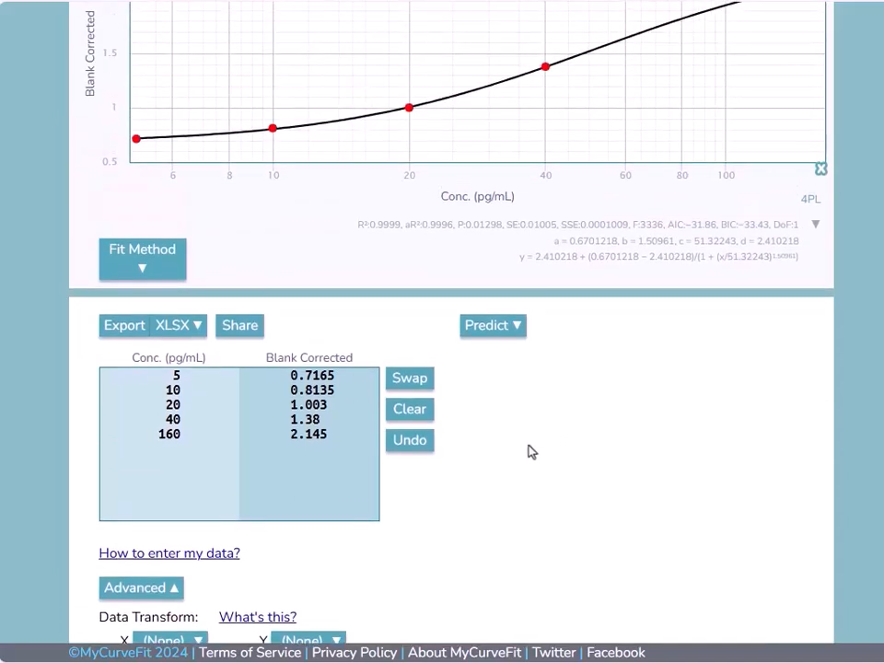
- Open MyCurveFit's Predict table, switch to ELISA.xlsx in Excel, and copy the unknowns' Blank Corrected values in P12:P52
{"action": "left_click", "coordinate": [504, 327]}
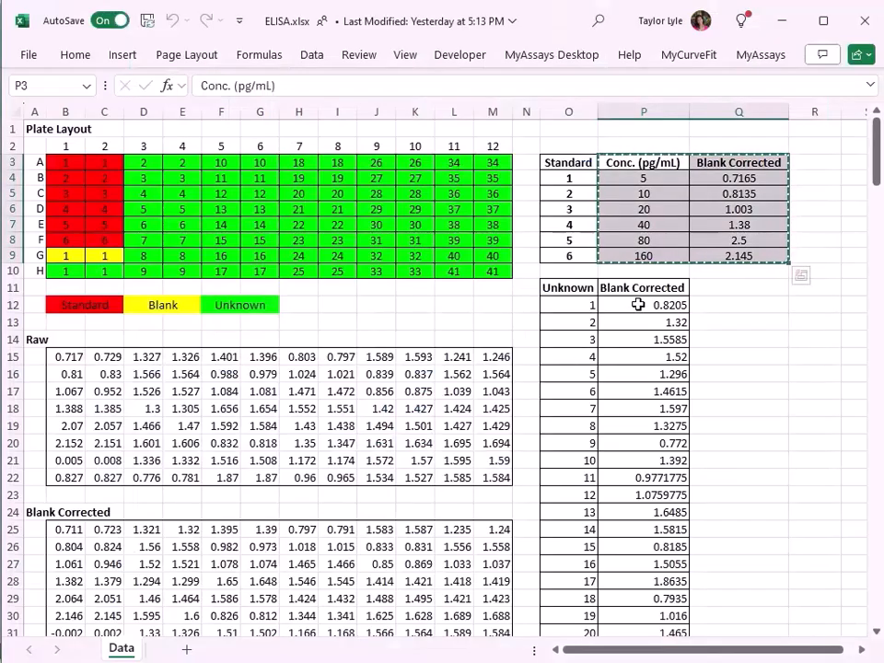
{"action": "left_click", "coordinate": [638, 303]}
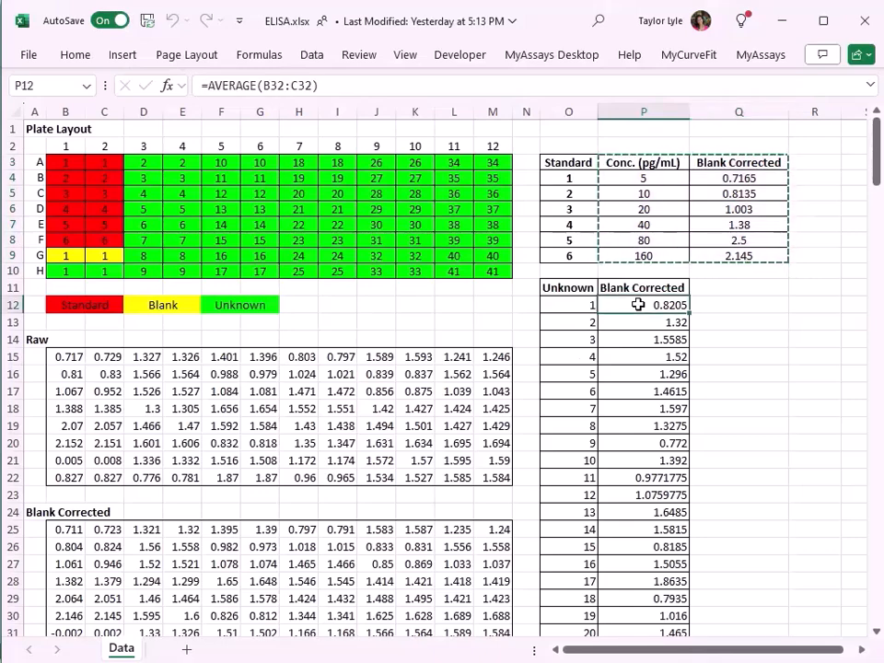
{"action": "key", "text": "ctrl+shift+Down"}
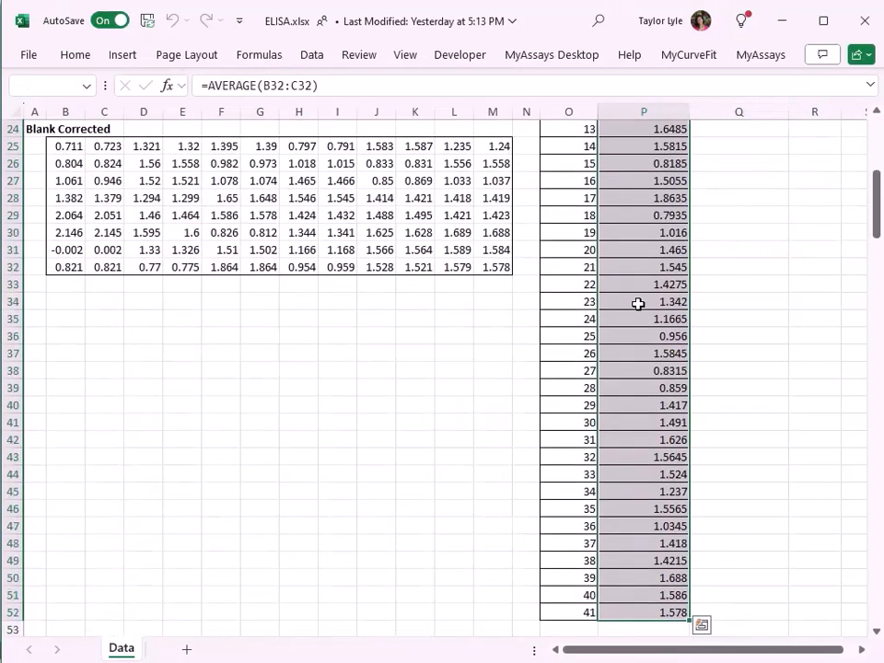
{"action": "key", "text": "ctrl+c"}
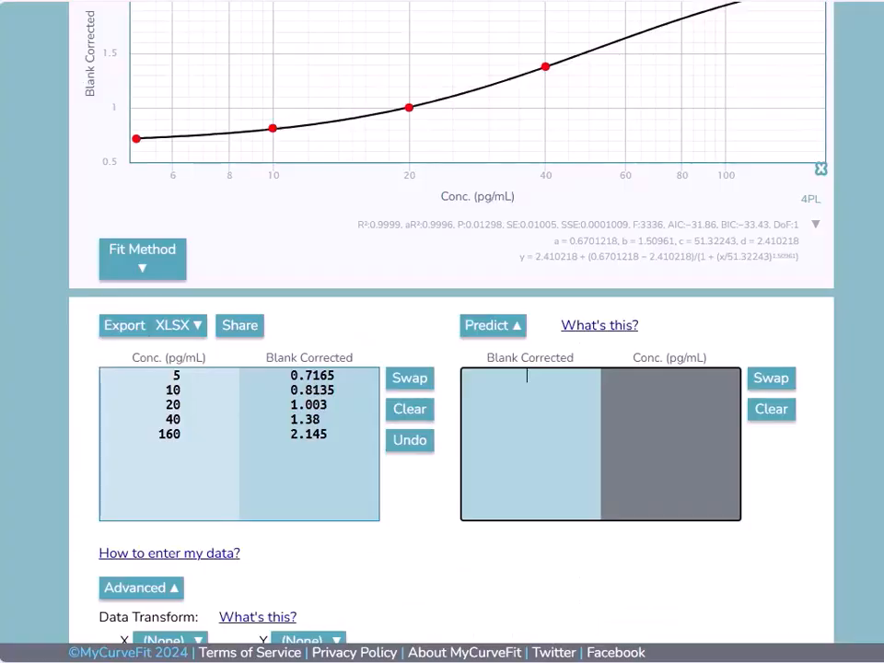
- Paste the copied unknown values into the Predict table in MyCurveFit, accept the import, and look over the calculated concentrations and curve
{"action": "key", "text": "ctrl+v"}
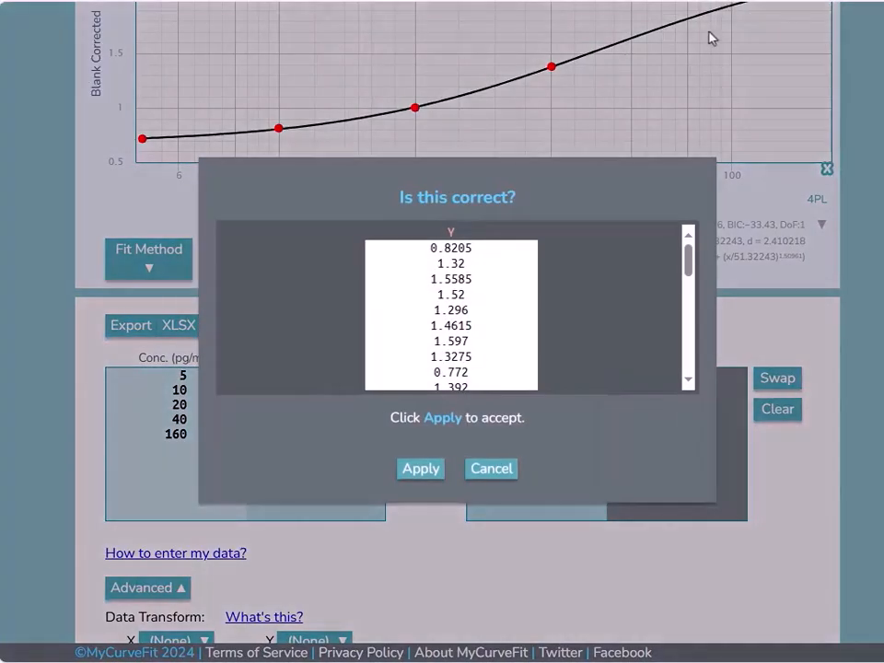
{"action": "left_click", "coordinate": [421, 471]}
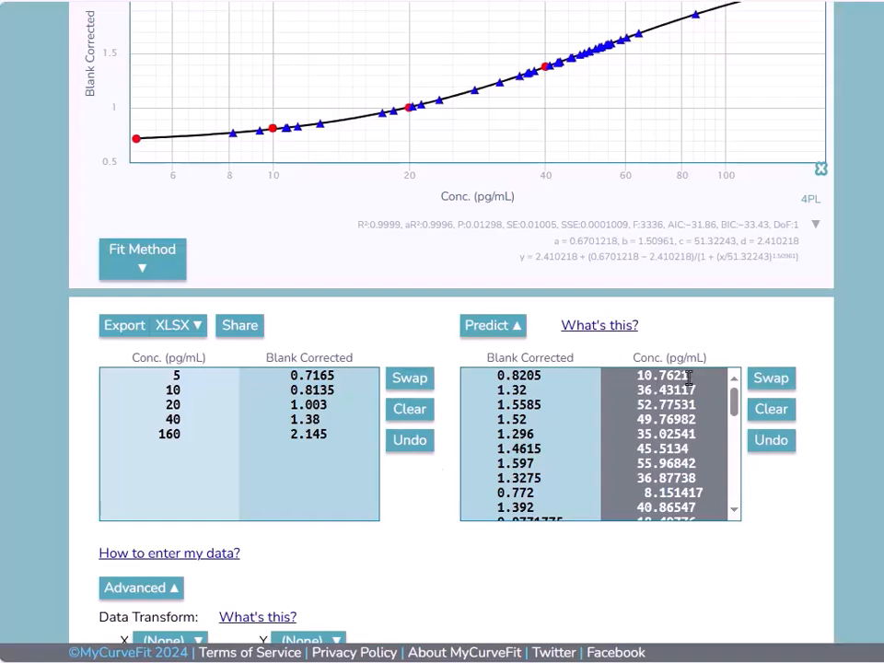
{"action": "scroll", "coordinate": [707, 403], "scroll_direction": "down", "scroll_amount": 2}
{"action": "scroll", "coordinate": [710, 408], "scroll_direction": "up", "scroll_amount": 2}
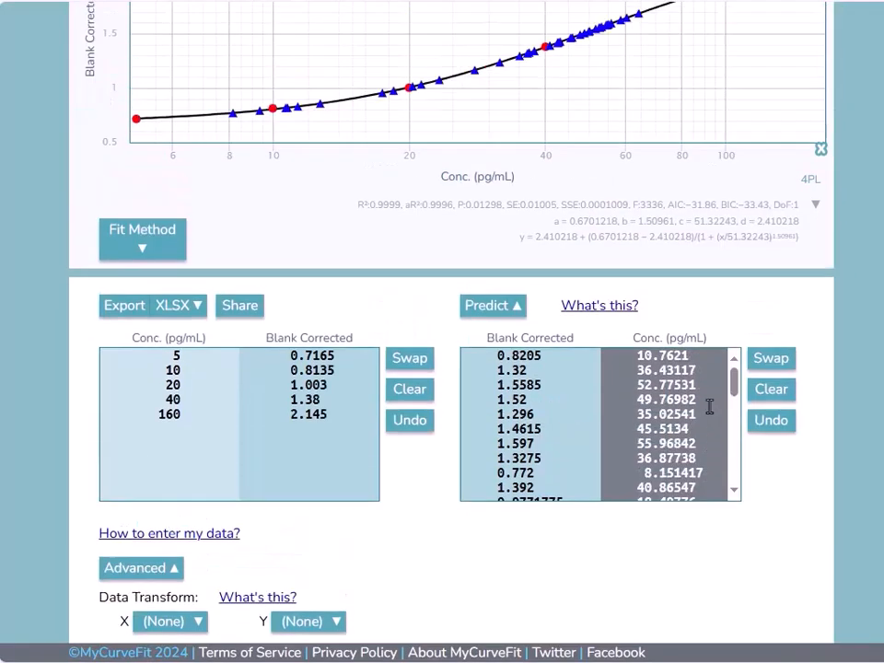
{"action": "mouse_move", "coordinate": [733, 385]}
{"action": "left_mouse_down"}
{"action": "mouse_move", "coordinate": [731, 497]}
{"action": "mouse_move", "coordinate": [731, 363]}
{"action": "left_mouse_up"}
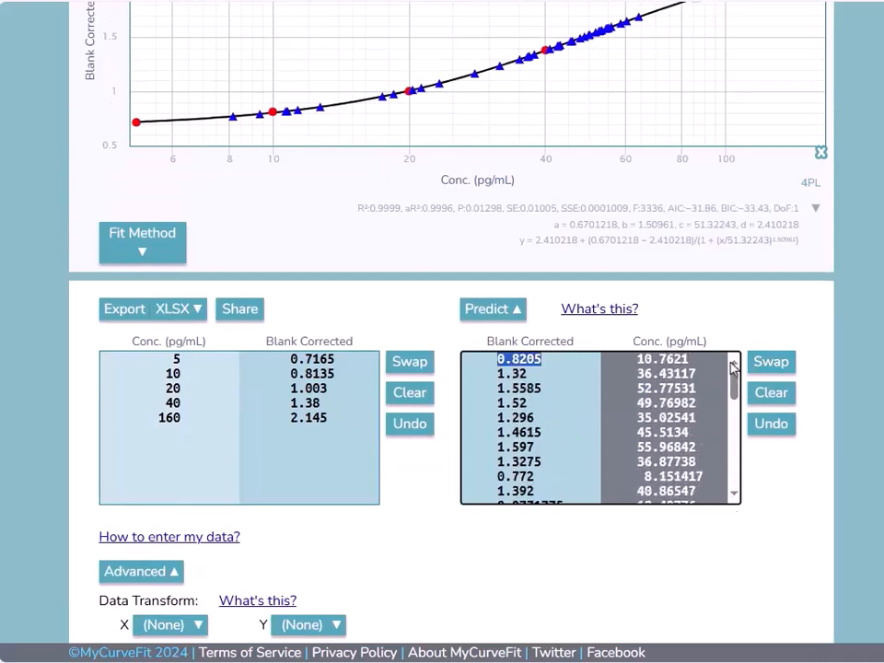
{"action": "scroll", "coordinate": [732, 363], "scroll_direction": "up", "scroll_amount": 2}
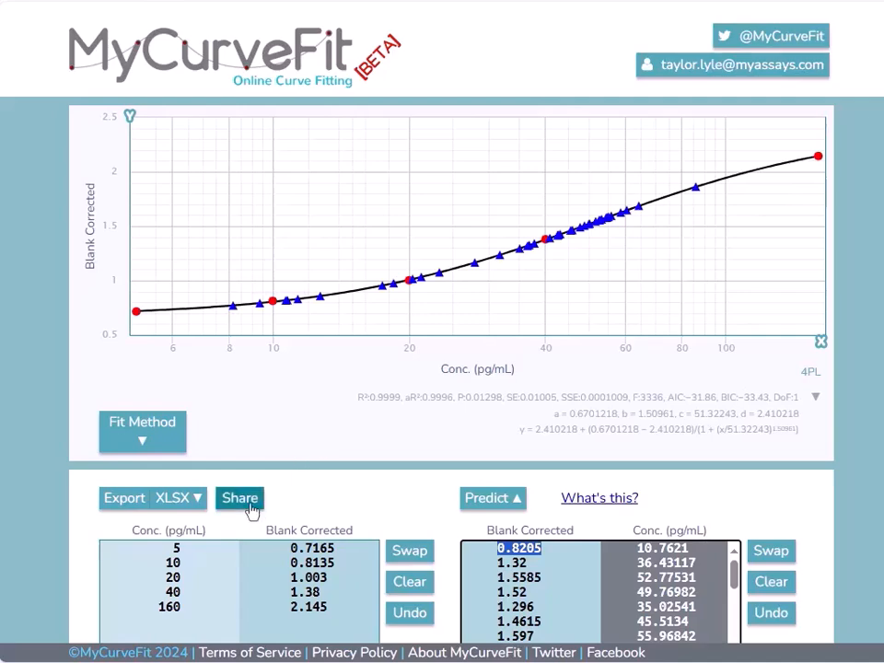
- Check the available export formats and export the curve fit results as an XLSX file
{"action": "left_click", "coordinate": [178, 500]}
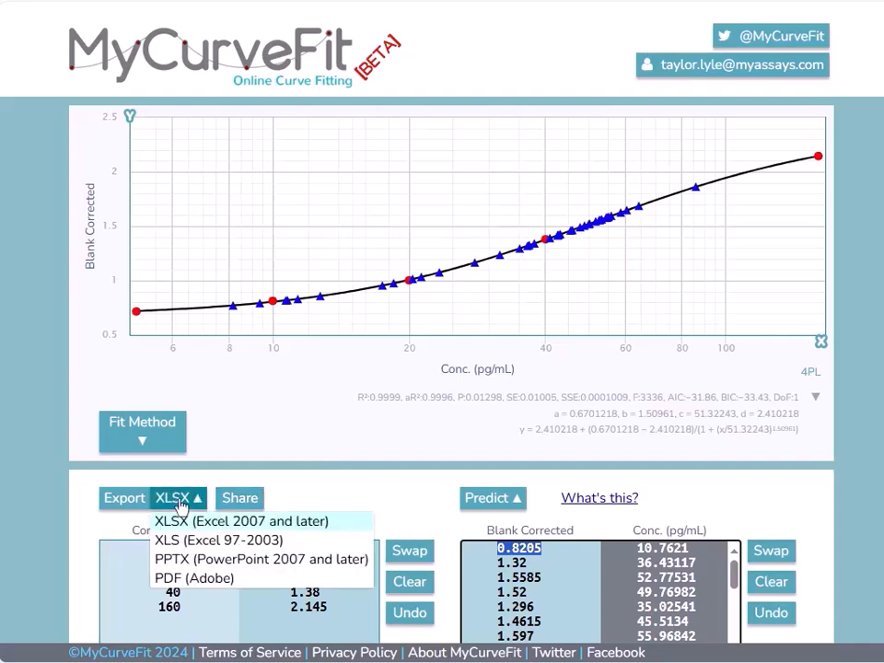
{"action": "left_click", "coordinate": [181, 501]}
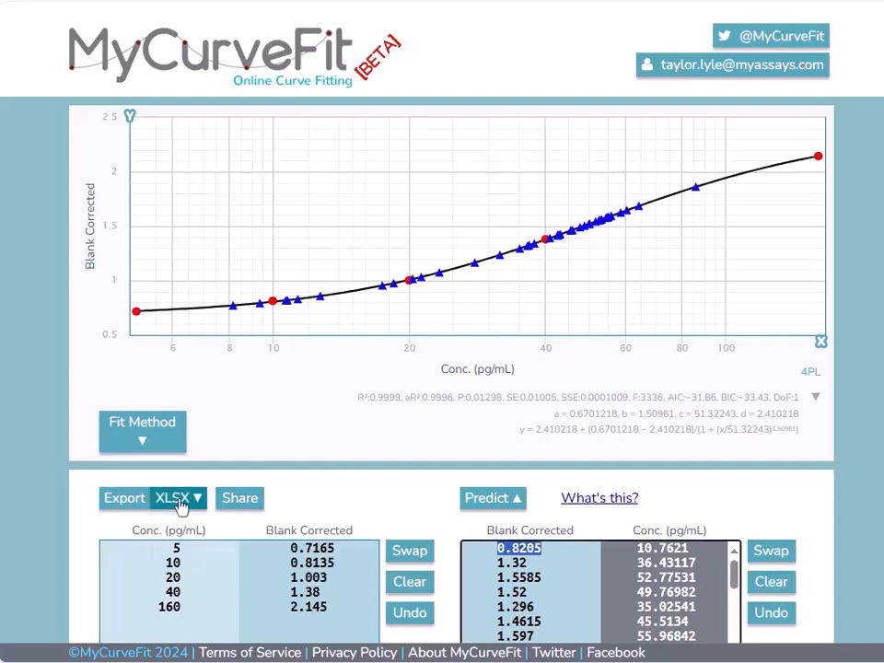
{"action": "left_click", "coordinate": [129, 500]}
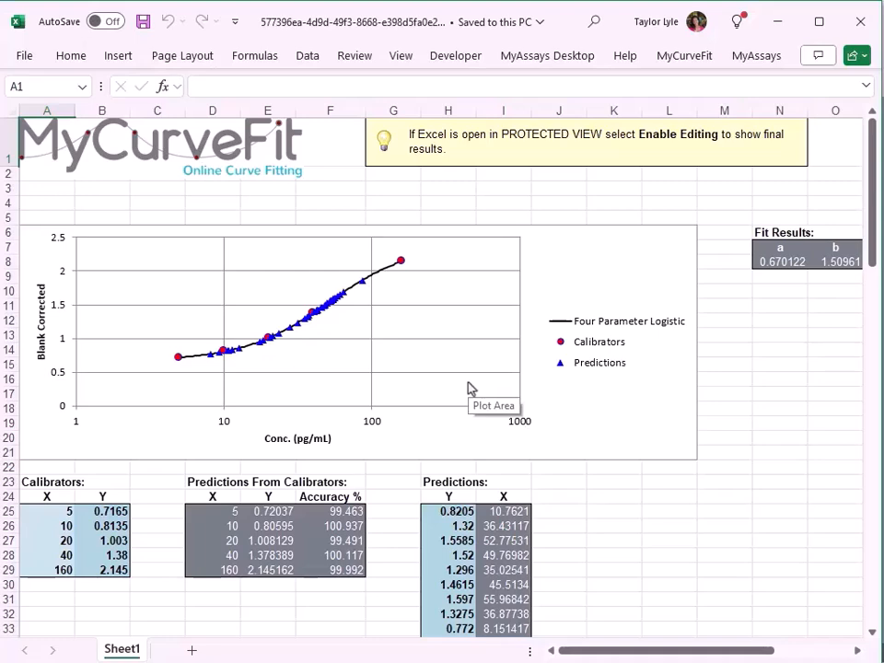
- Look through the predictions in the exported Excel workbook, and set the last calibrator's X value in cell A29 to 180
{"action": "left_click_drag", "start_coordinate": [671, 656], "coordinate": [609, 652]}
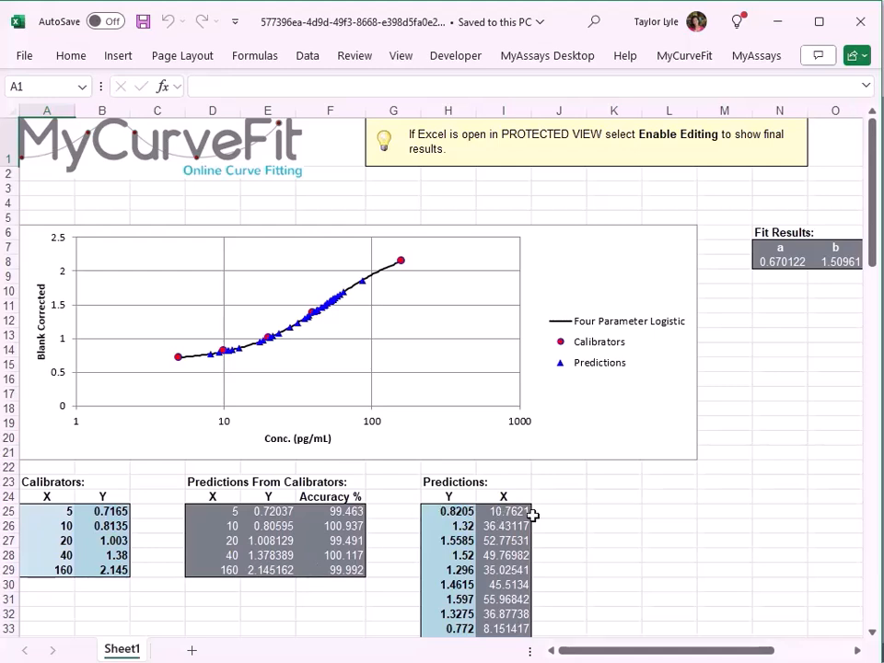
{"action": "scroll", "coordinate": [619, 523], "scroll_direction": "down", "scroll_amount": 5}
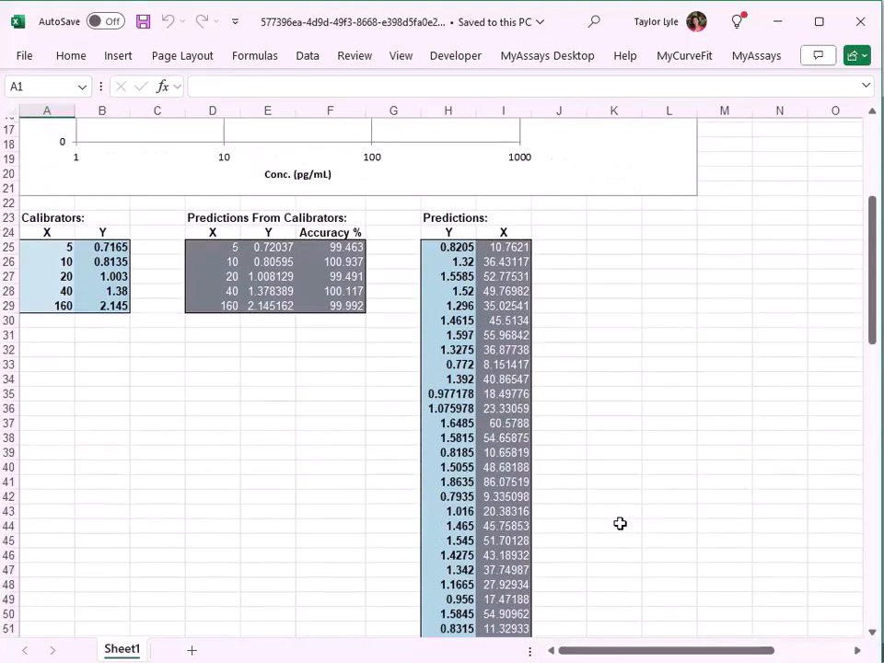
{"action": "scroll", "coordinate": [619, 523], "scroll_direction": "down", "scroll_amount": 3}
{"action": "scroll", "coordinate": [619, 523], "scroll_direction": "up", "scroll_amount": 8}
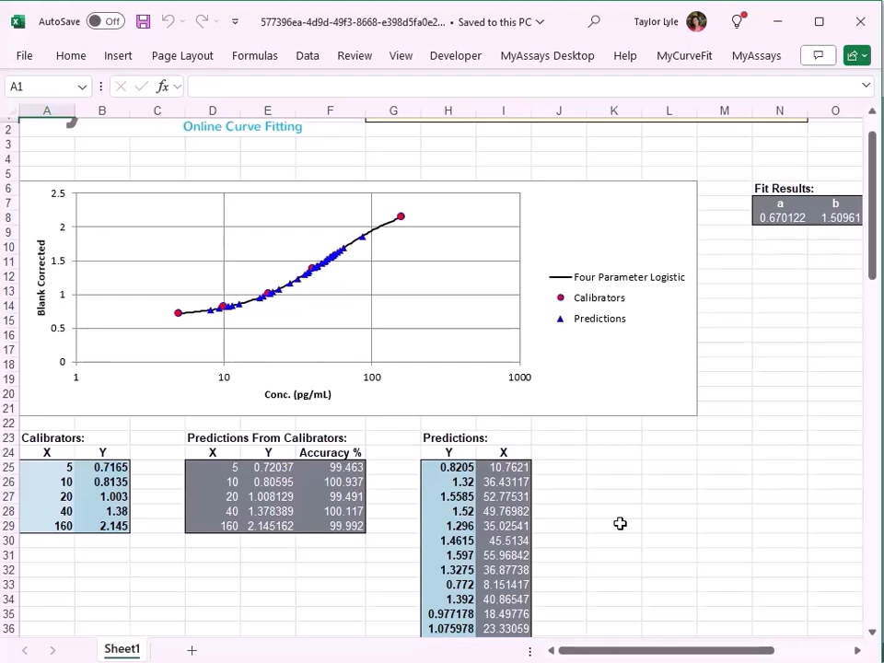
{"action": "left_click", "coordinate": [45, 528]}
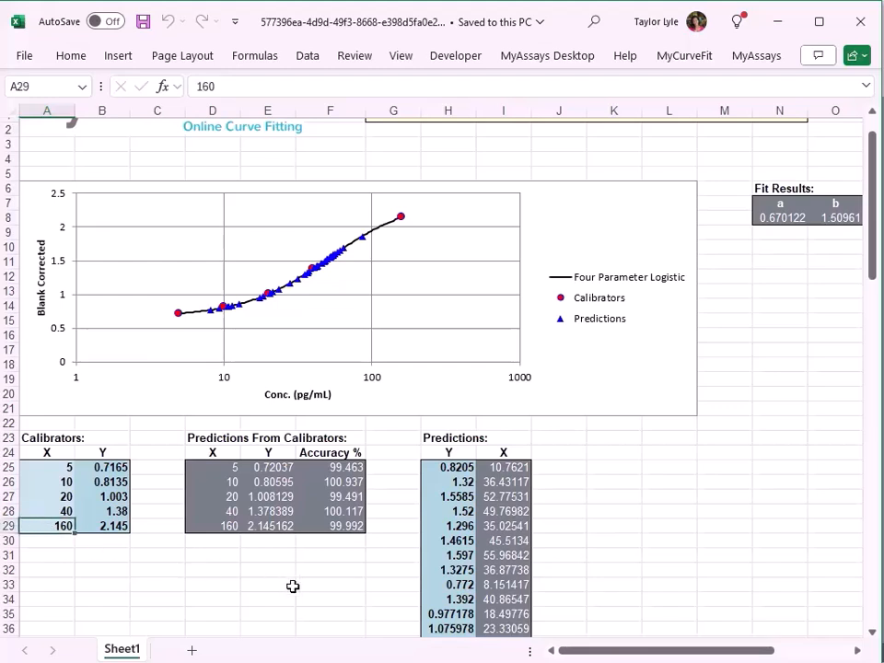
{"action": "type", "text": "180"}
{"action": "key", "text": "Return"}
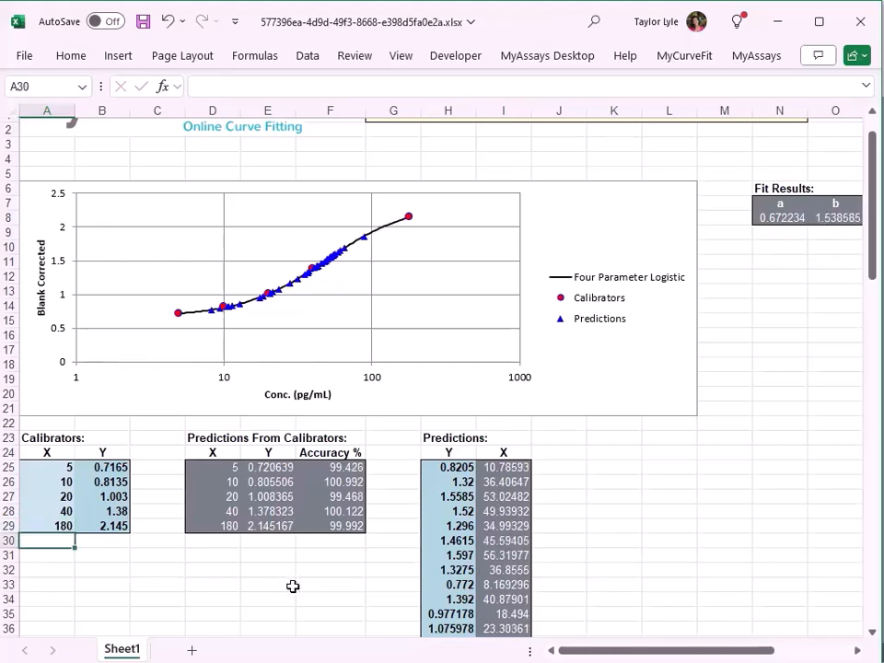